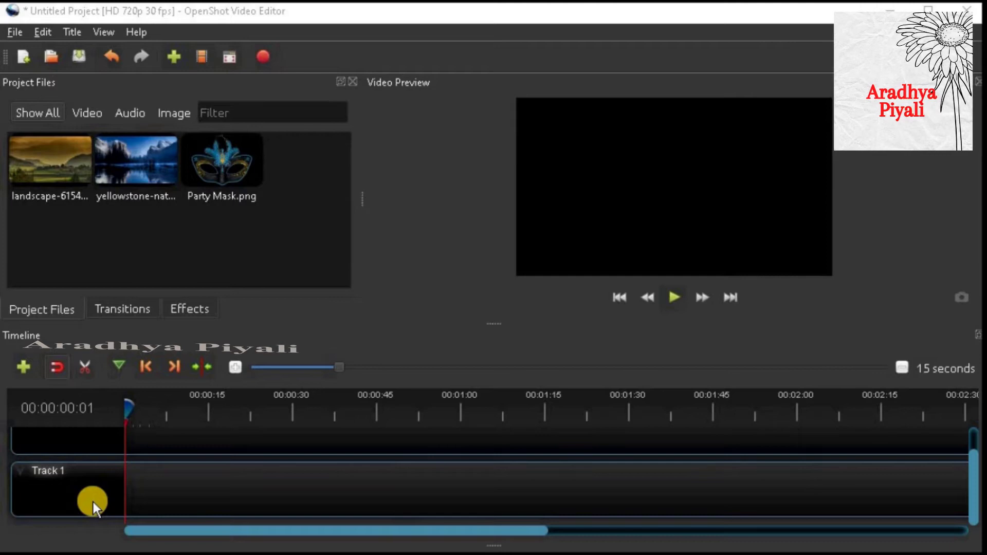
# Place the landscape image on Track 1, extend it to about 21 seconds, and overlap the yellowstone image from about 13 seconds
pyautogui.moveTo(46, 161); pyautogui.dragTo(103, 468)
pyautogui.moveTo(181, 485); pyautogui.dragTo(244, 484)
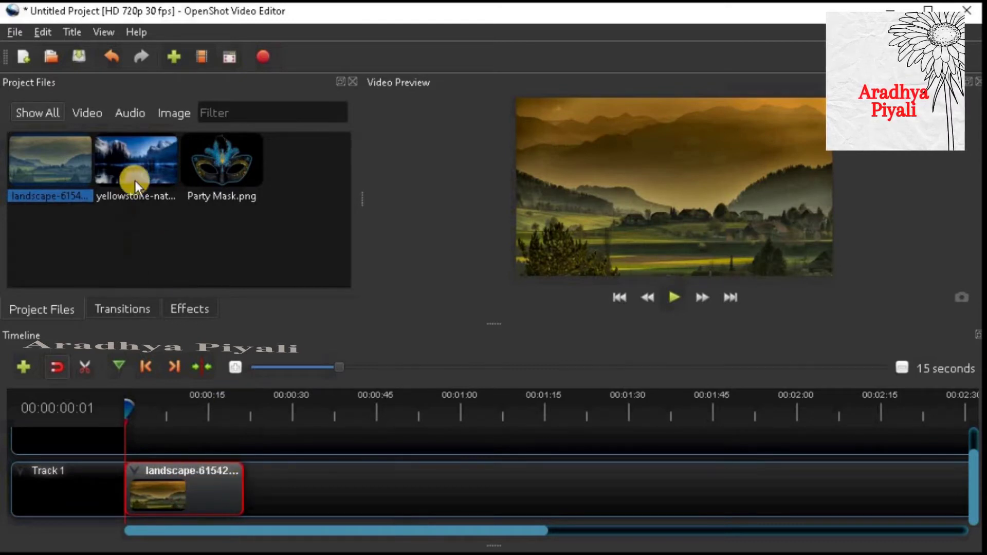
pyautogui.moveTo(133, 173); pyautogui.dragTo(246, 469)
pyautogui.moveTo(302, 488); pyautogui.dragTo(270, 492)
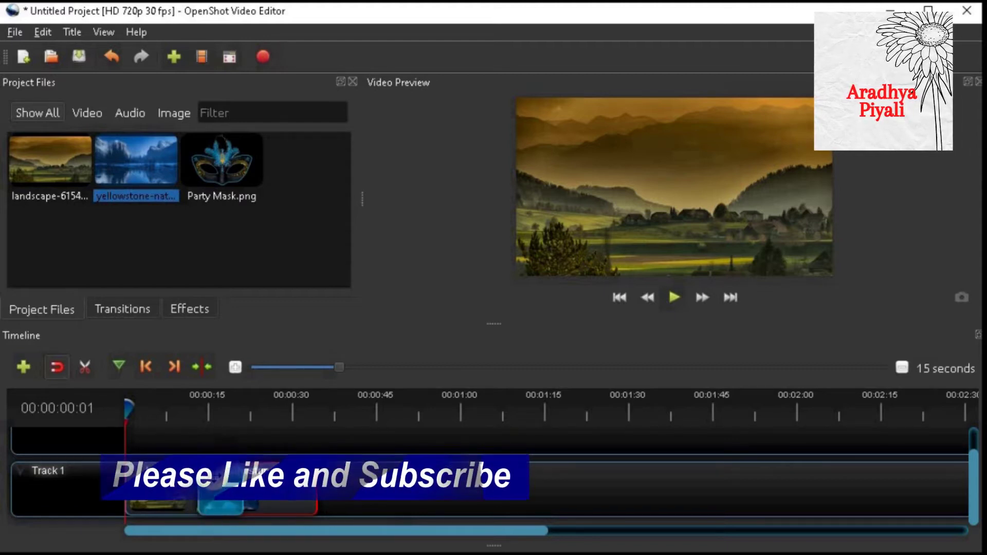
pyautogui.click(194, 412)
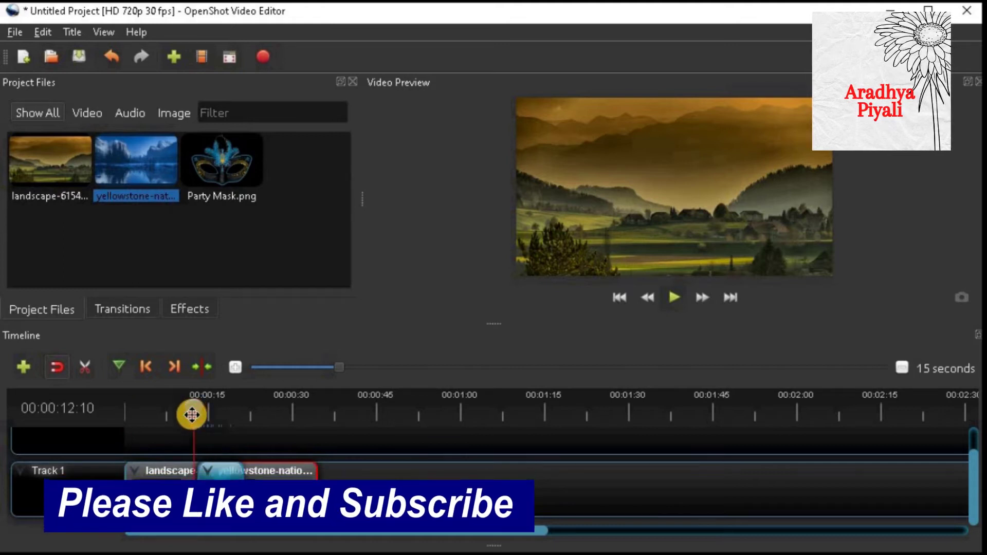
pyautogui.moveTo(193, 413); pyautogui.dragTo(230, 418)
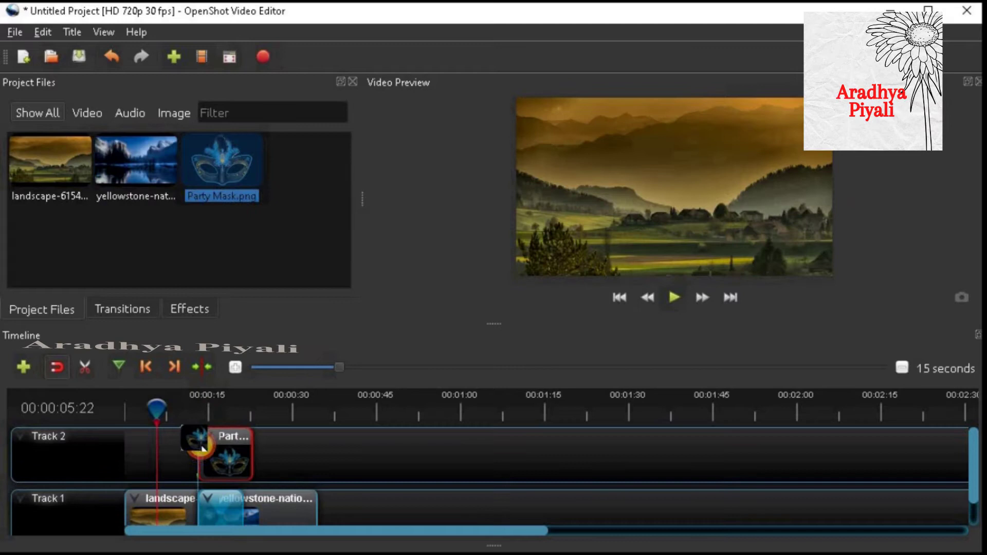
# Place the Party Mask.png clip on Track 2 starting at 00:00:05:22 and scrub through it in the preview
pyautogui.moveTo(203, 448); pyautogui.dragTo(158, 461)
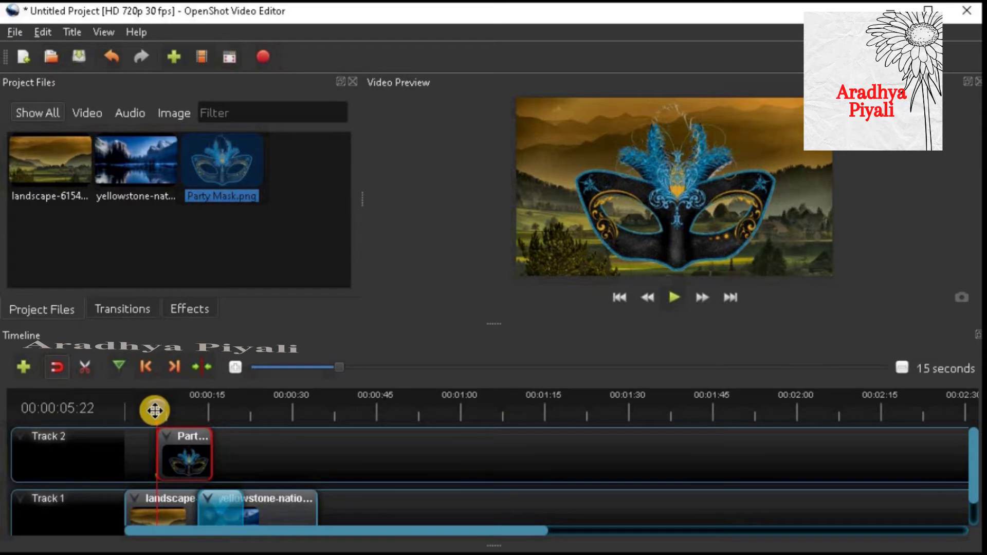
pyautogui.moveTo(154, 411); pyautogui.dragTo(198, 410)
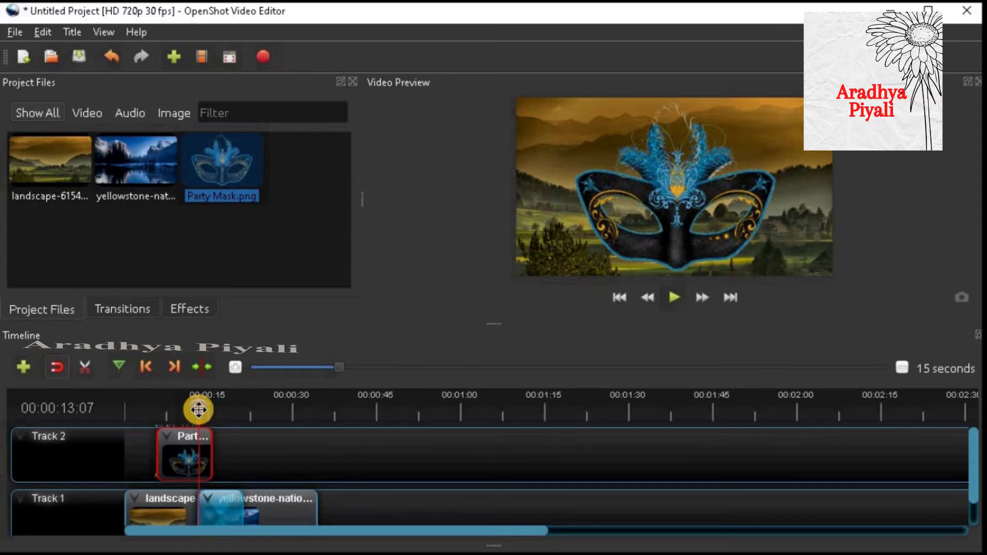
pyautogui.moveTo(199, 409); pyautogui.dragTo(144, 406)
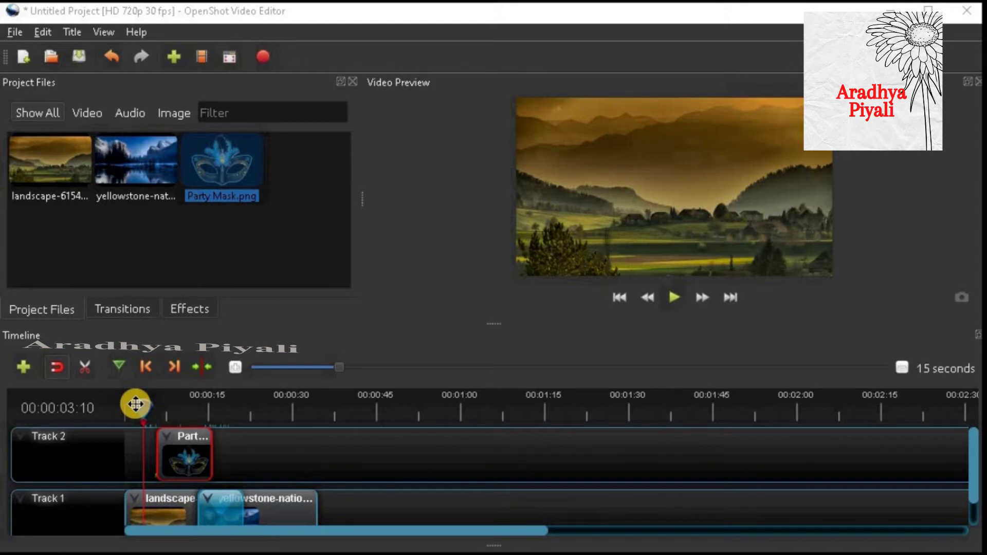
# Apply the Edge to Center animation Left to Center at the start of the mask clip and move the clip to about 8 seconds
pyautogui.rightClick(197, 455)
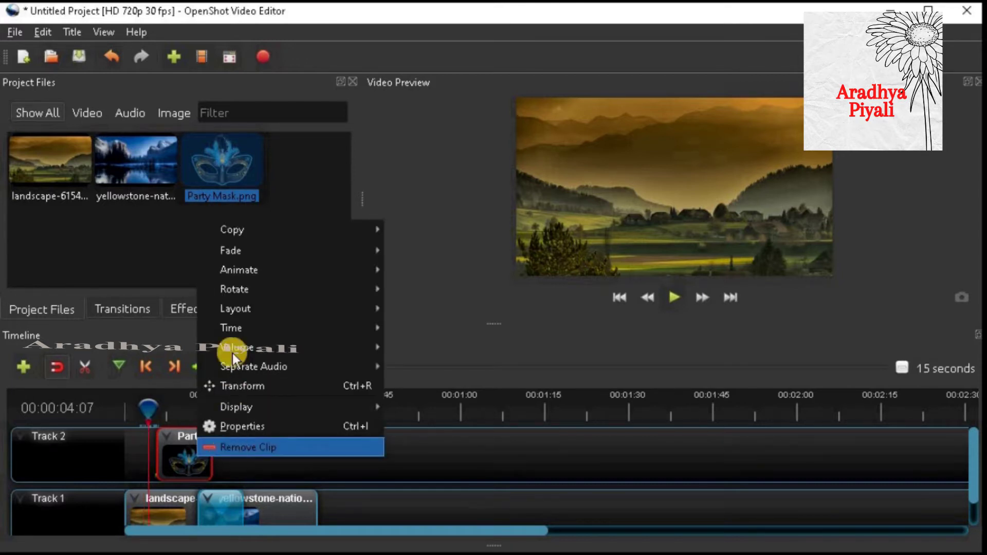
pyautogui.moveTo(240, 276)
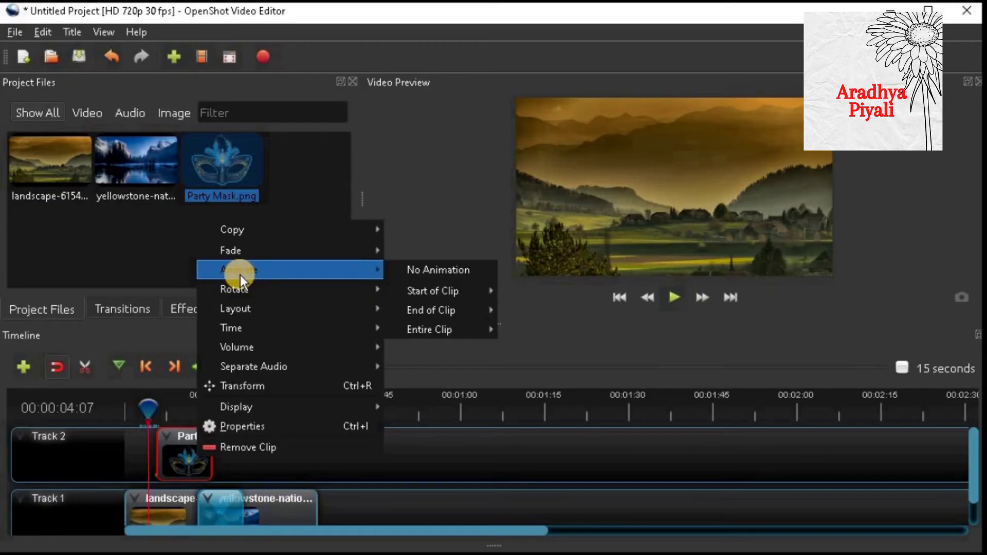
pyautogui.moveTo(409, 283)
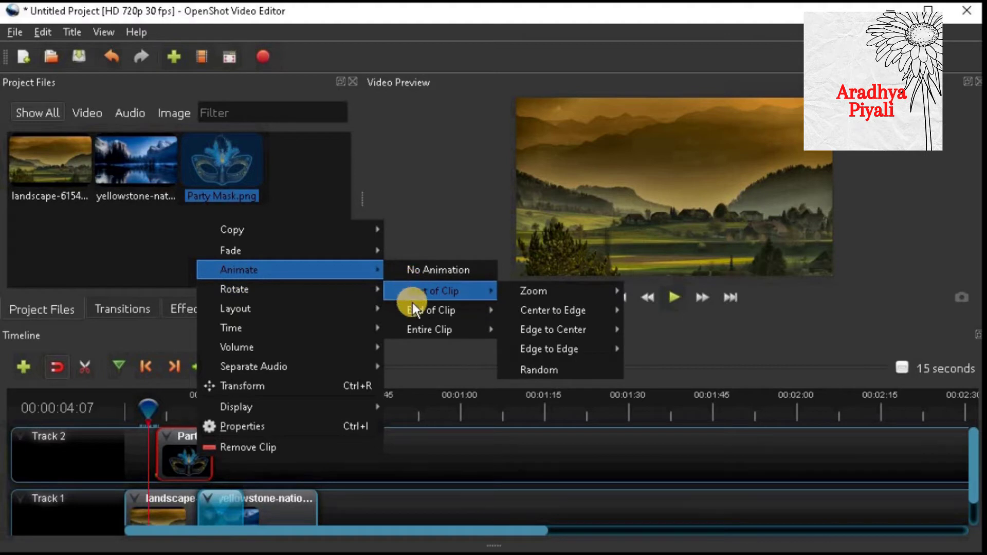
pyautogui.moveTo(413, 307)
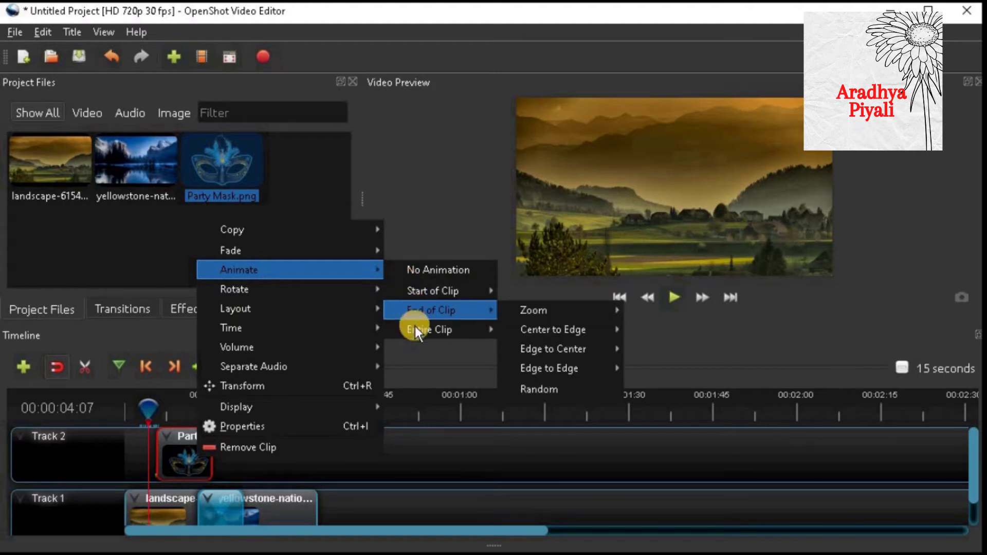
pyautogui.moveTo(415, 328)
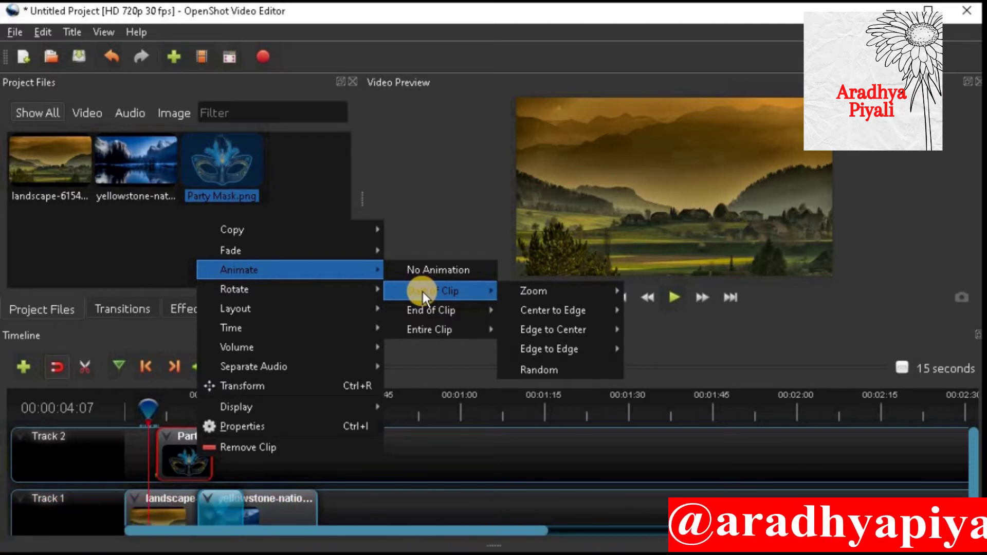
pyautogui.moveTo(539, 291)
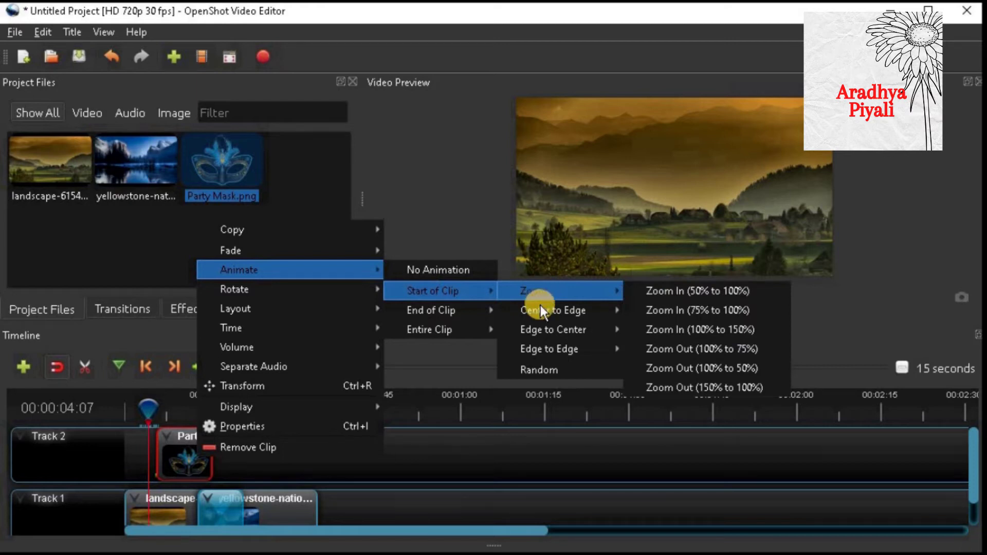
pyautogui.moveTo(541, 332)
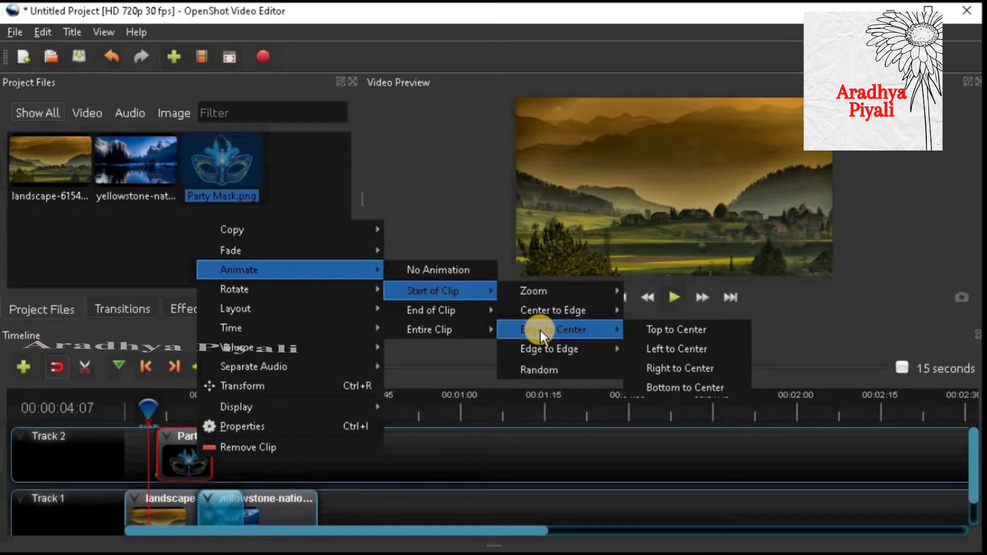
pyautogui.click(690, 349)
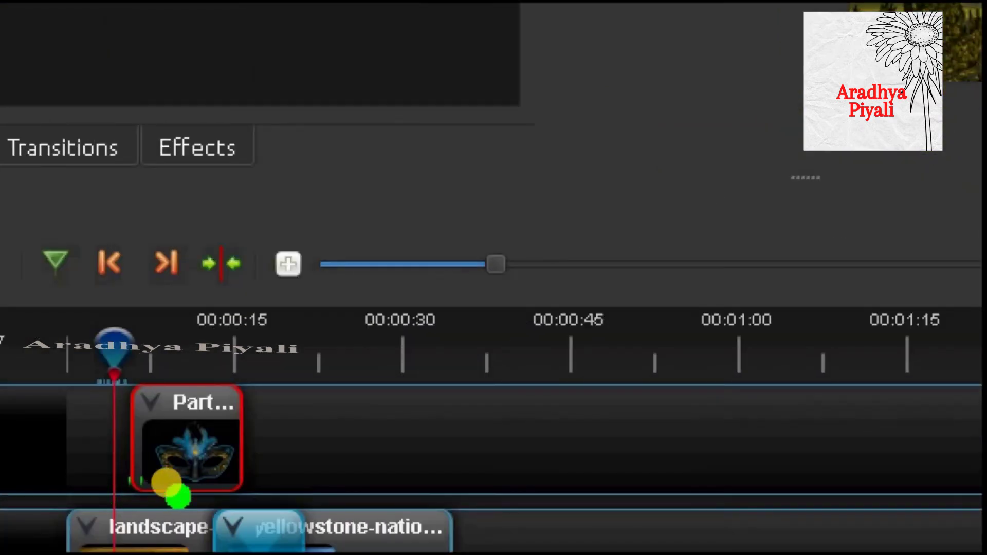
pyautogui.moveTo(134, 482); pyautogui.dragTo(177, 487)
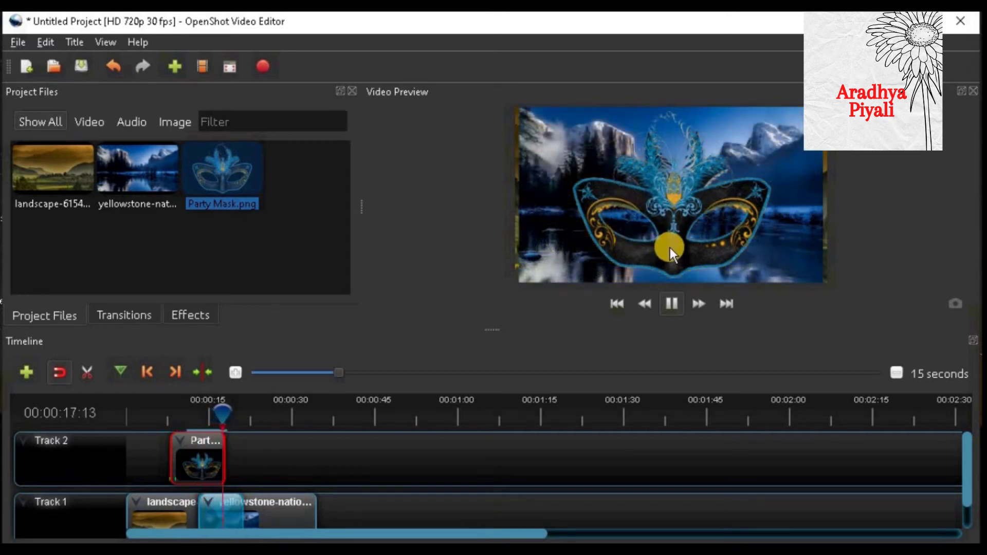
# Apply the Center to Edge animation Center to Bottom at the end of the mask clip and play the timeline to preview it
pyautogui.rightClick(192, 456)
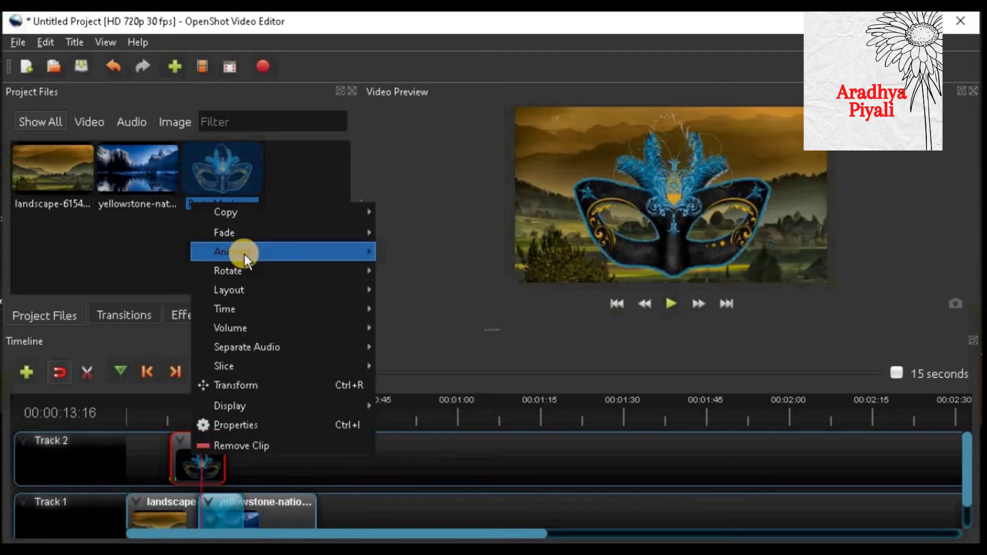
pyautogui.moveTo(245, 254)
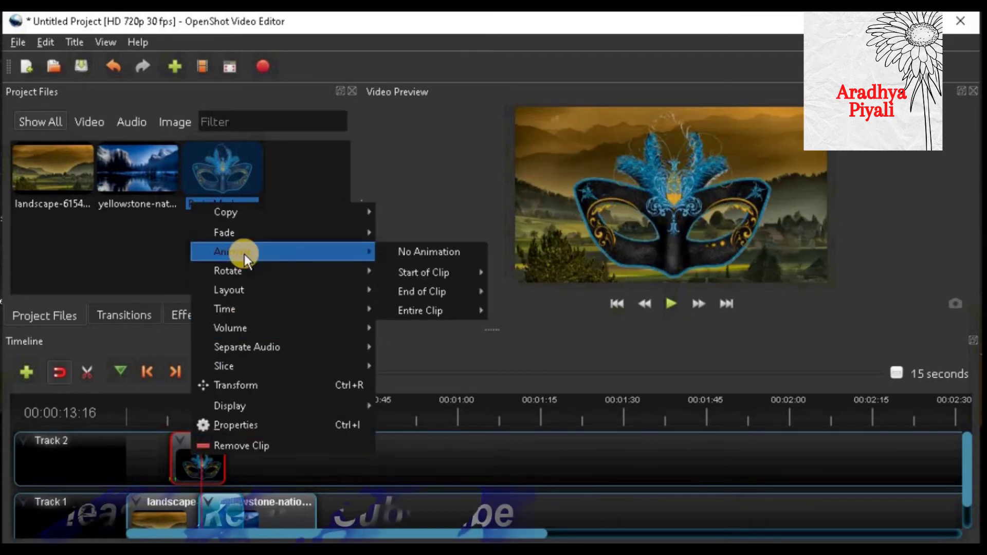
pyautogui.moveTo(418, 292)
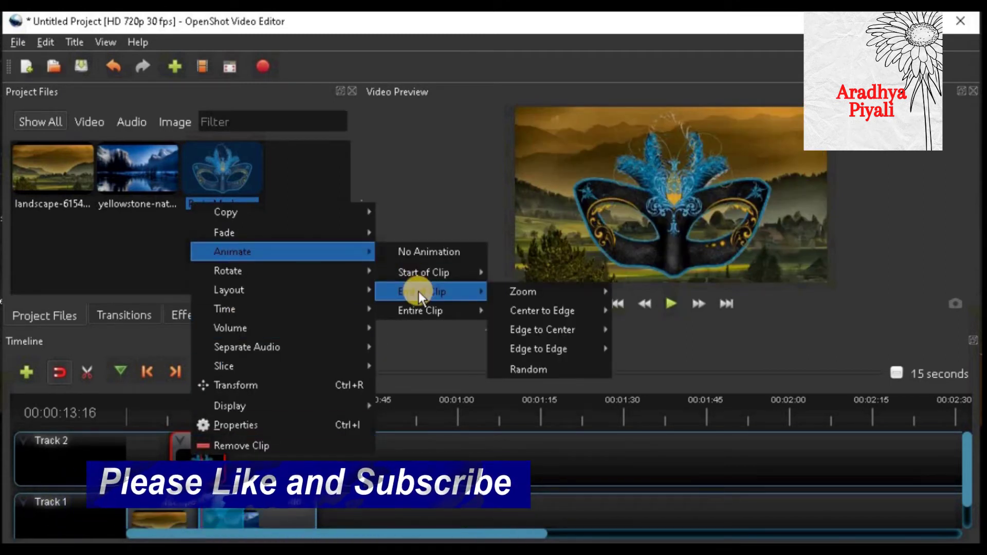
pyautogui.moveTo(511, 297)
pyautogui.moveTo(520, 314)
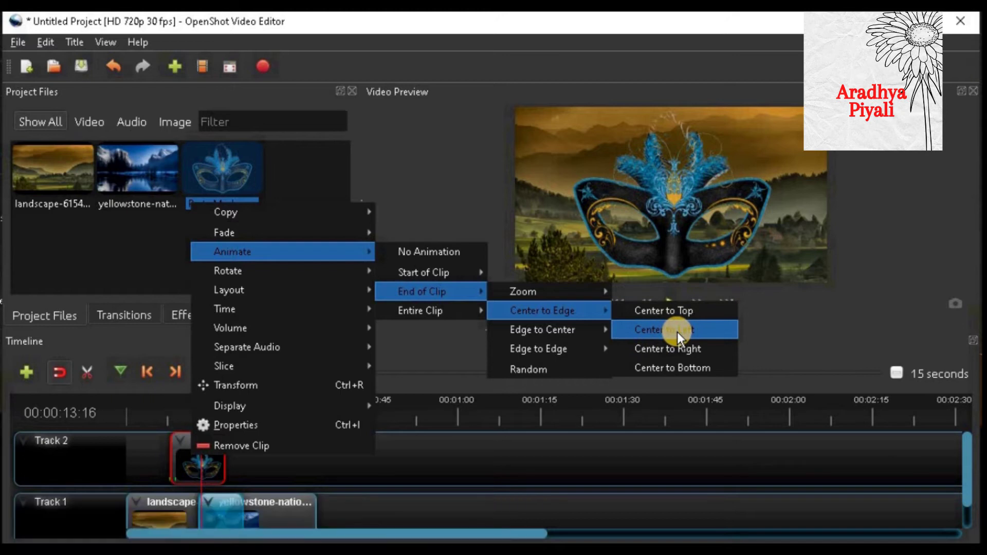
pyautogui.click(678, 367)
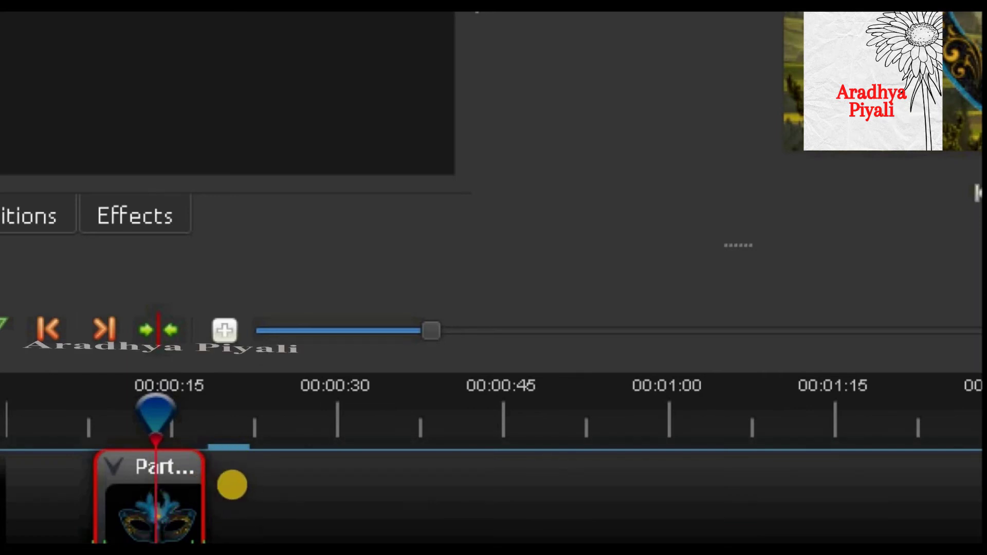
pyautogui.click(612, 308)
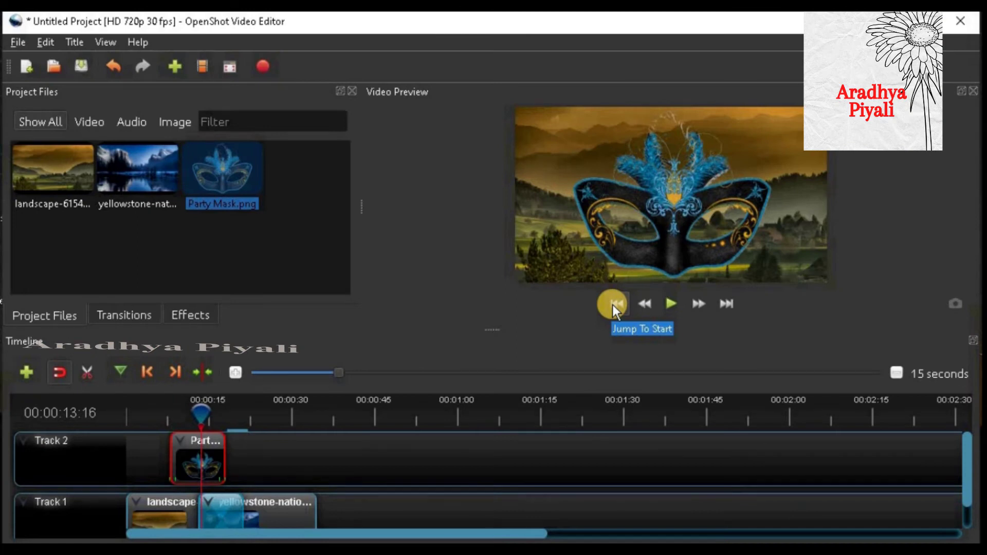
pyautogui.click(671, 304)
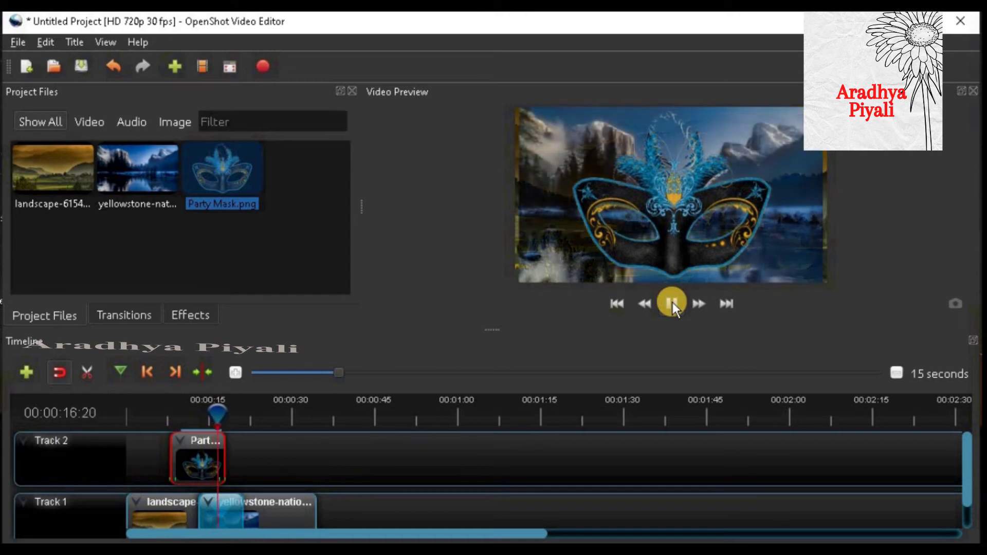
pyautogui.click(672, 304)
# Remove all animation from the mask clip on Track 2 and scrub through the clip to check it
pyautogui.click(192, 453)
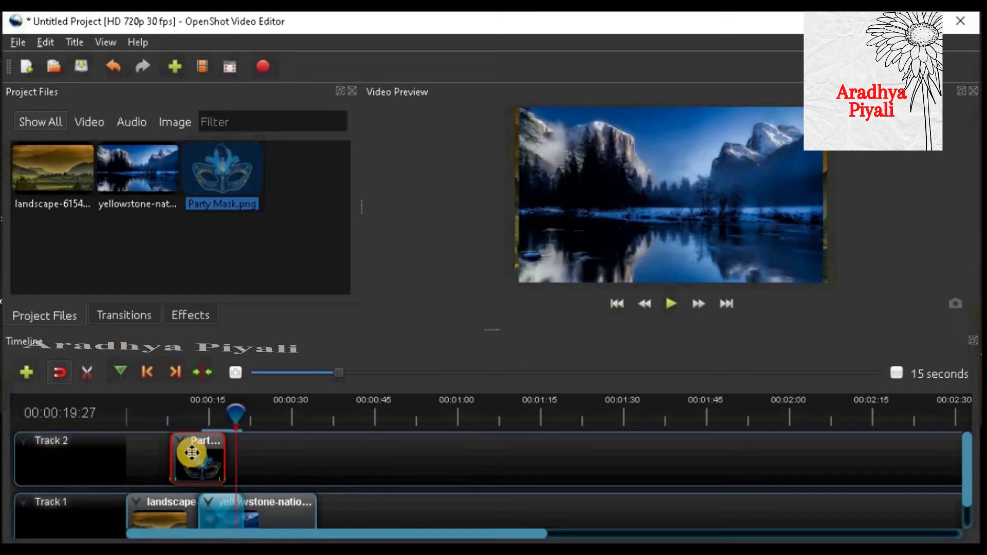
pyautogui.rightClick(193, 452)
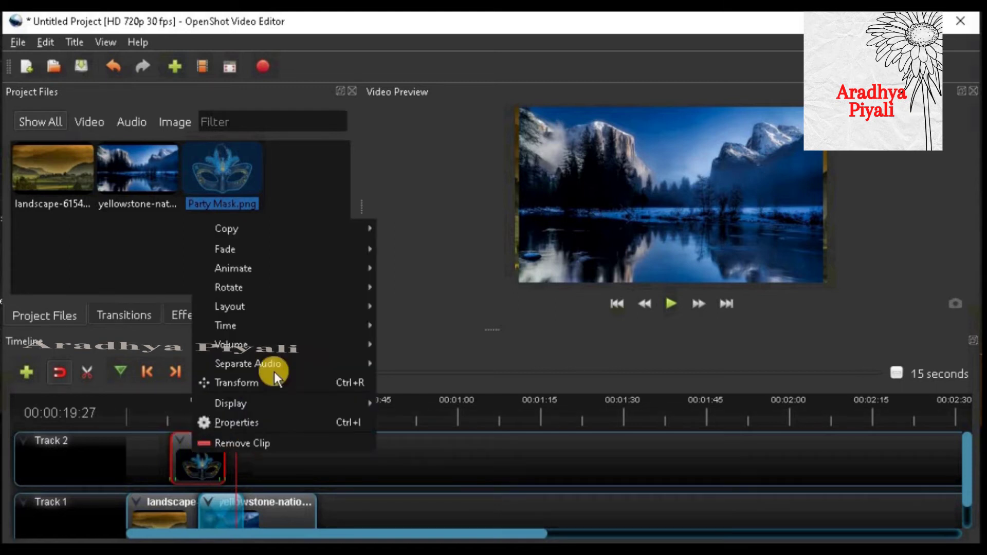
pyautogui.moveTo(264, 273)
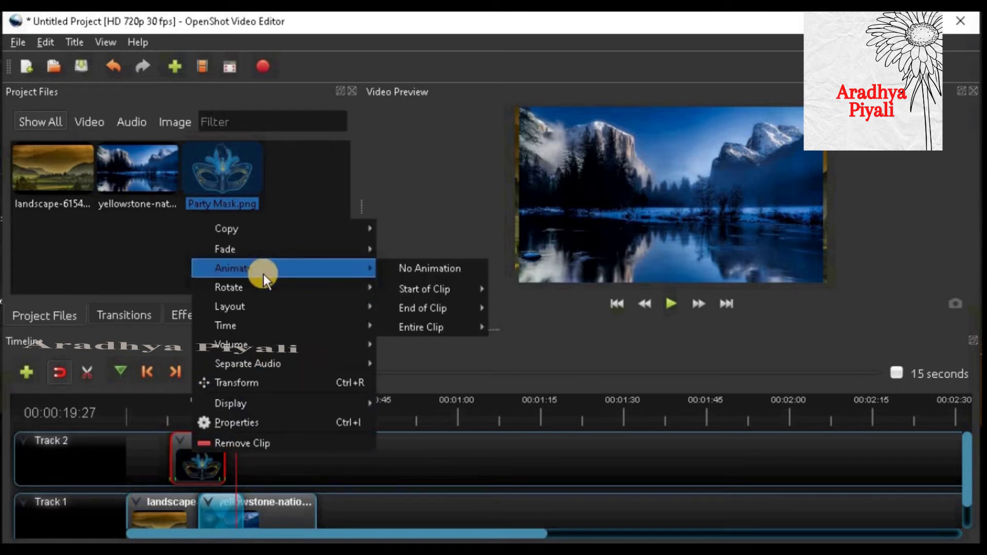
pyautogui.click(455, 271)
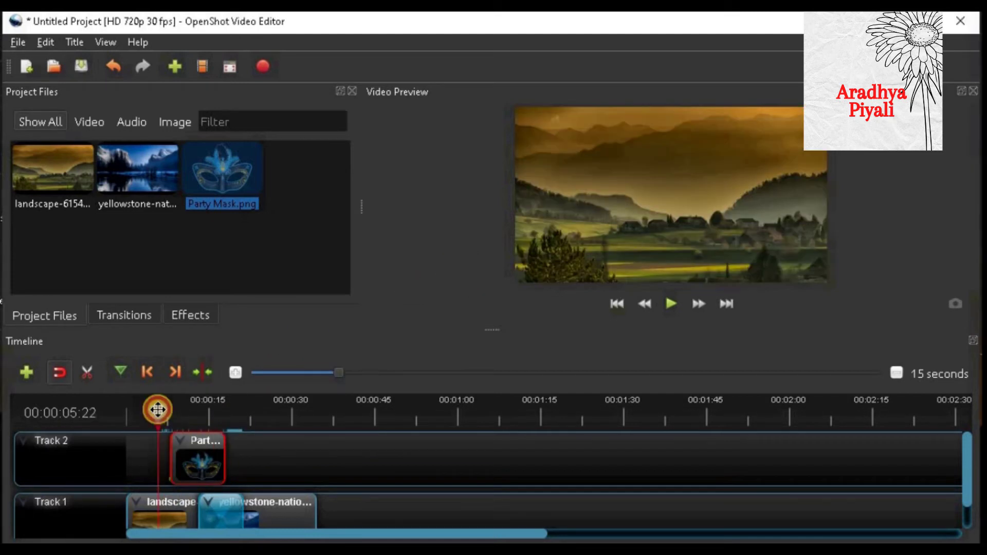
pyautogui.moveTo(159, 408); pyautogui.dragTo(213, 402)
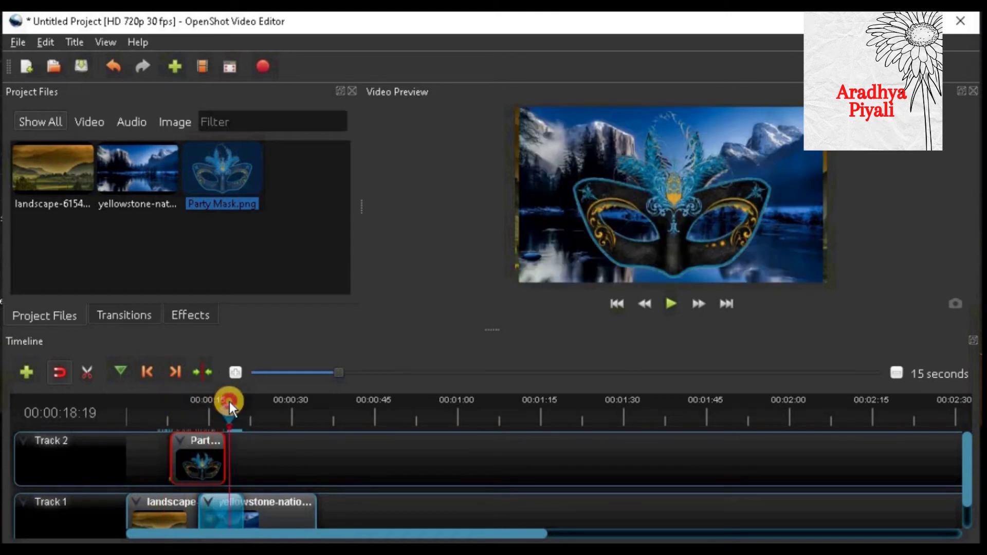
# Apply the Random animation to the entire mask clip and play back the timeline to preview it
pyautogui.rightClick(199, 459)
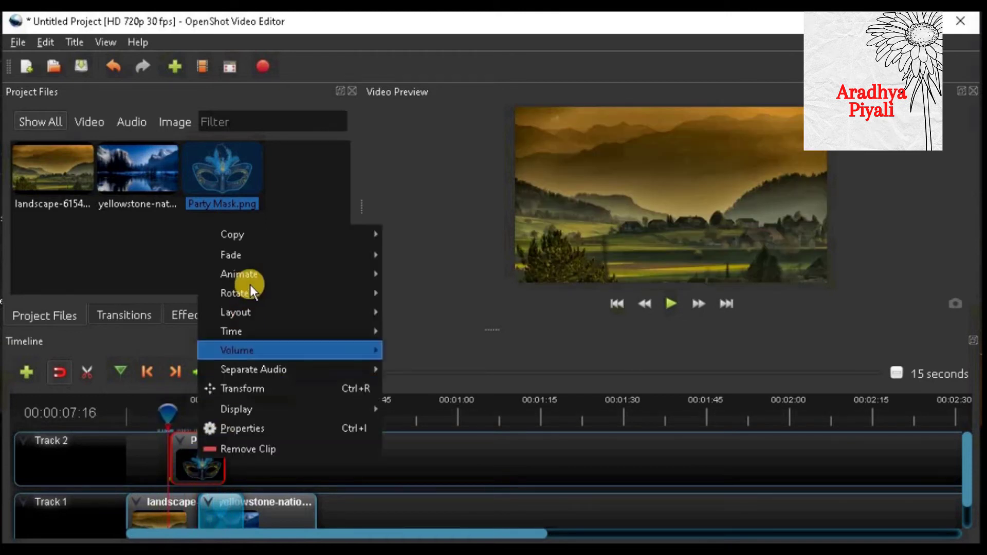
pyautogui.moveTo(252, 277)
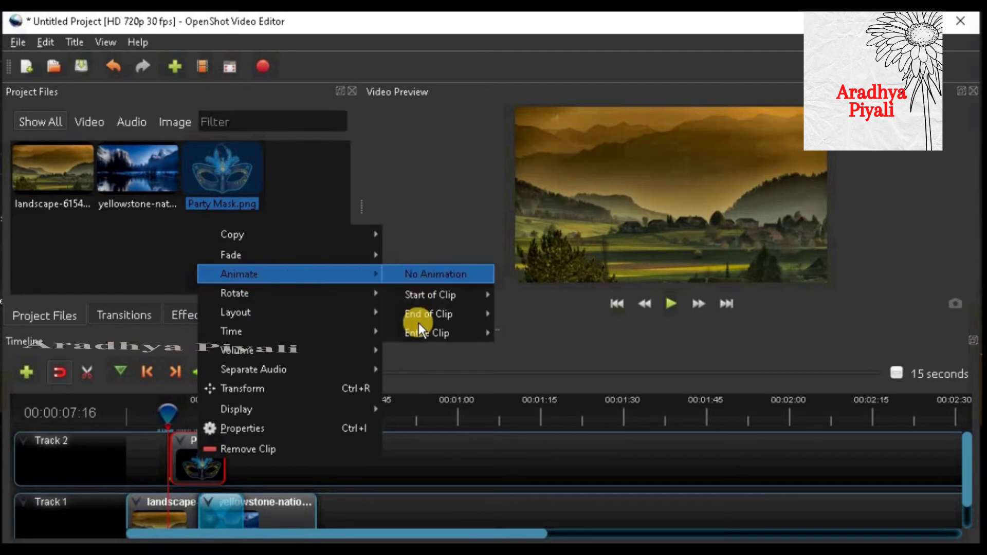
pyautogui.moveTo(422, 334)
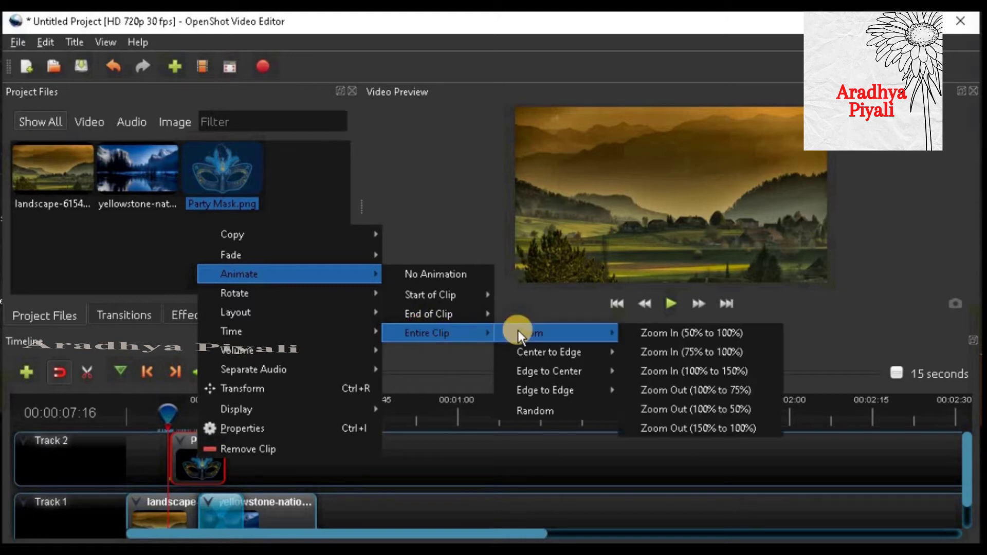
pyautogui.click(524, 411)
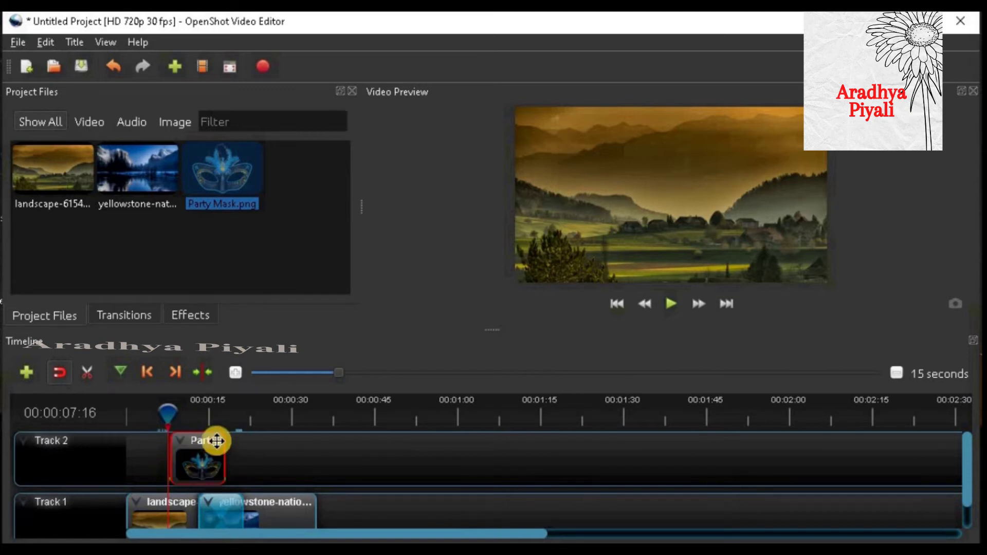
pyautogui.click(674, 304)
pyautogui.moveTo(247, 410); pyautogui.dragTo(167, 408)
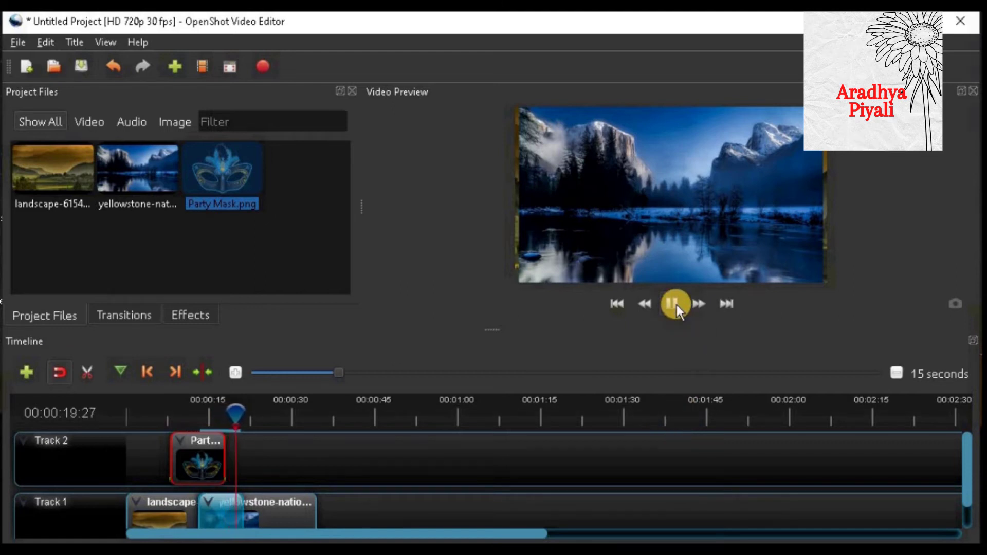
pyautogui.click(677, 305)
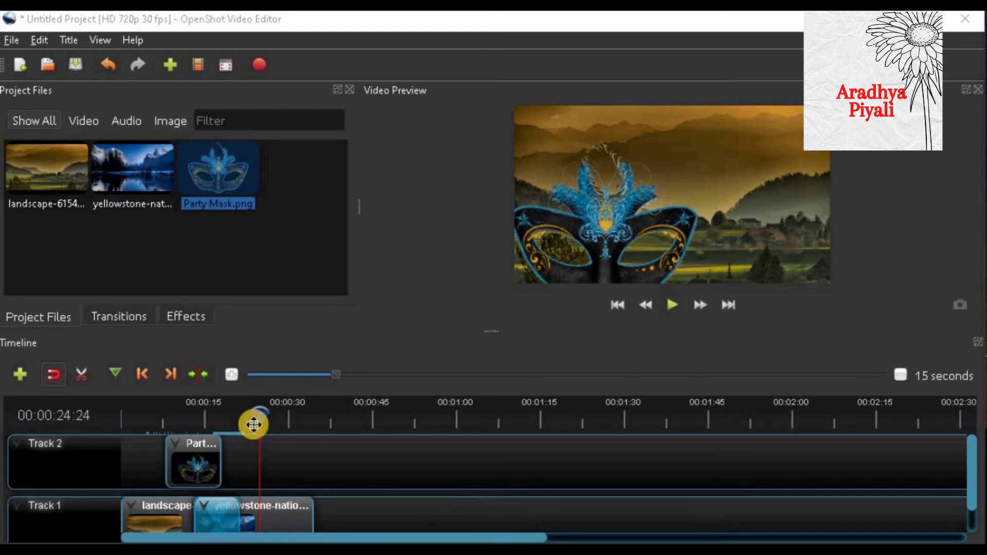
# Set the playhead to 00:00:09:19 and move the mask clip on Track 2 to start there
pyautogui.moveTo(262, 416); pyautogui.dragTo(175, 413)
pyautogui.moveTo(198, 461); pyautogui.dragTo(206, 461)
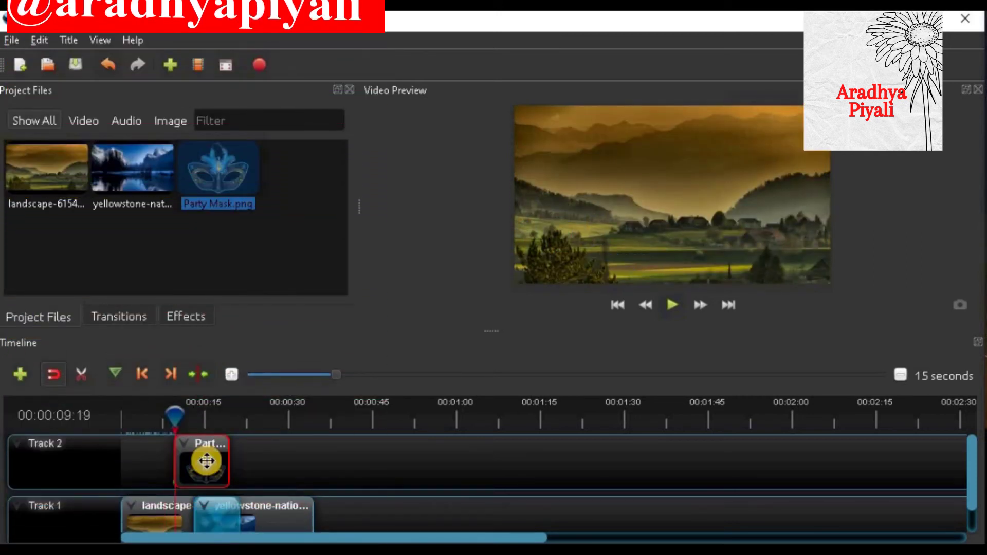
# Transform the mask clip at 00:00:09:19, shrinking it and placing it in the upper-right corner of the video frame
pyautogui.rightClick(206, 461)
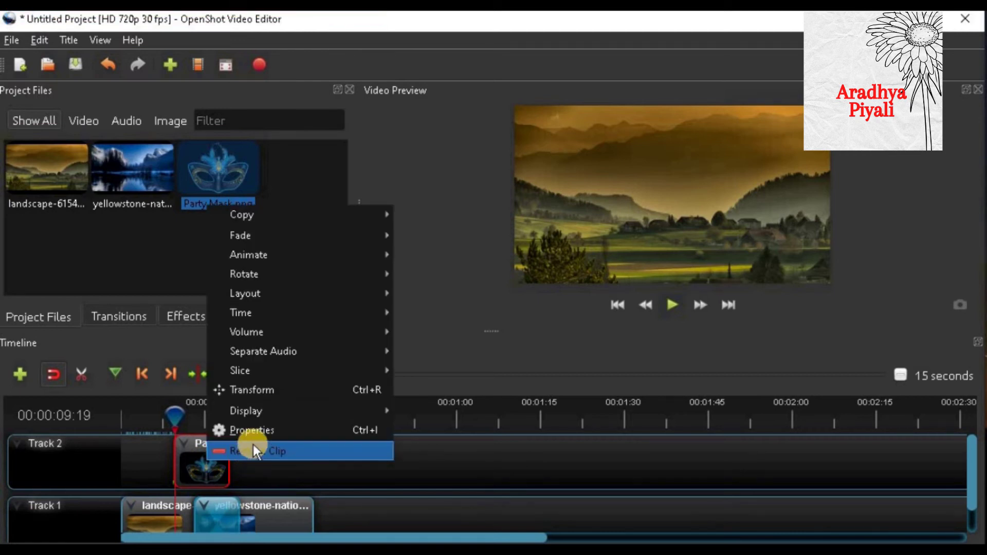
pyautogui.click(258, 390)
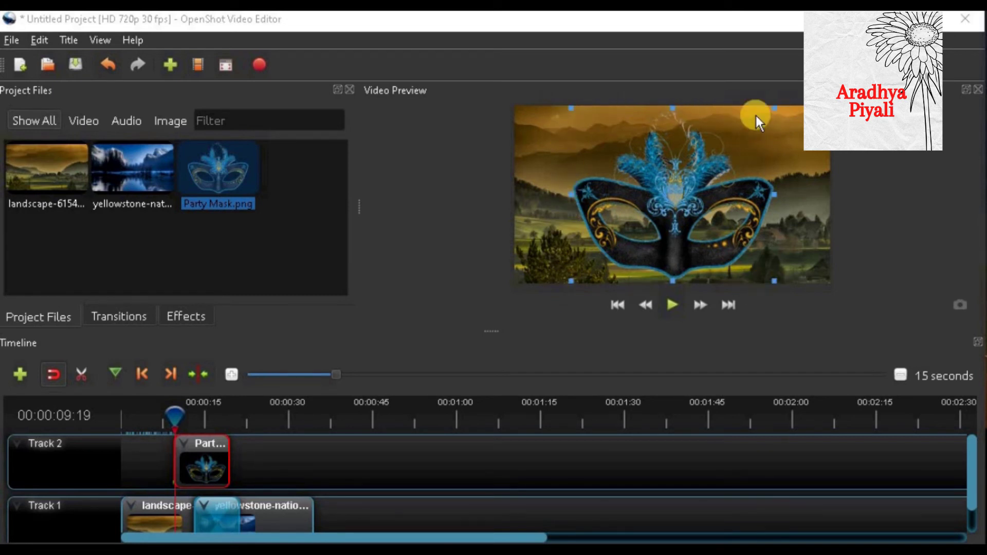
pyautogui.moveTo(674, 193); pyautogui.dragTo(745, 195)
pyautogui.moveTo(844, 241); pyautogui.dragTo(751, 223)
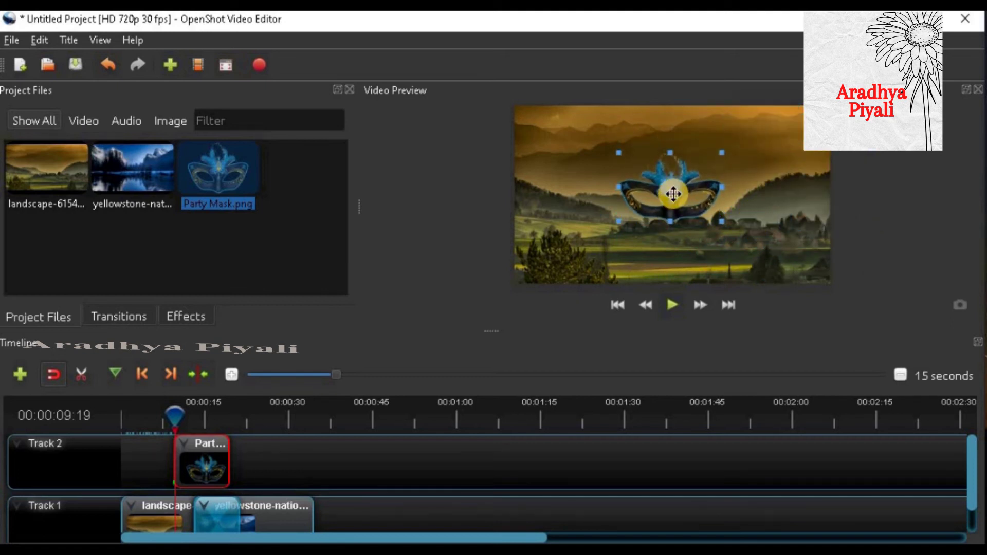
pyautogui.moveTo(674, 193); pyautogui.dragTo(783, 138)
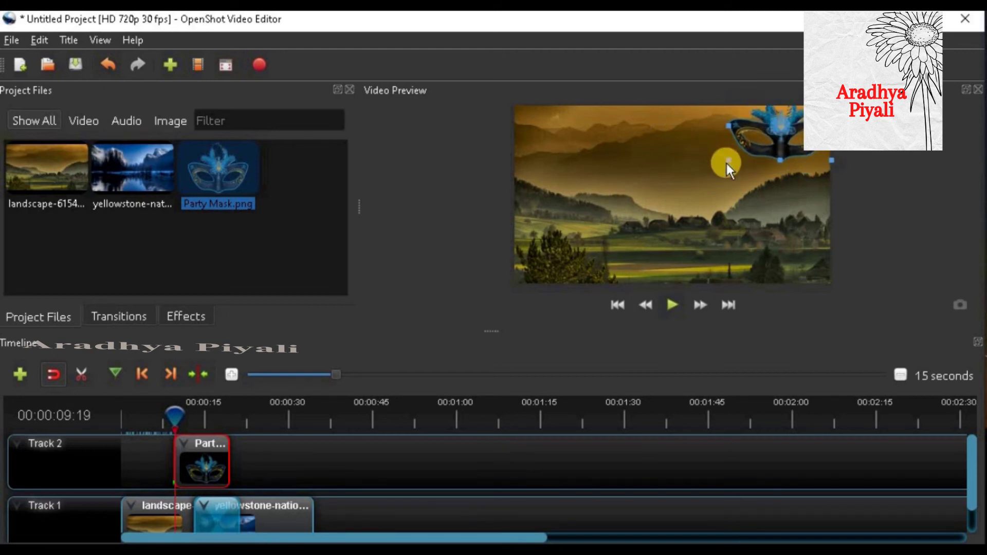
pyautogui.moveTo(727, 164); pyautogui.dragTo(795, 129)
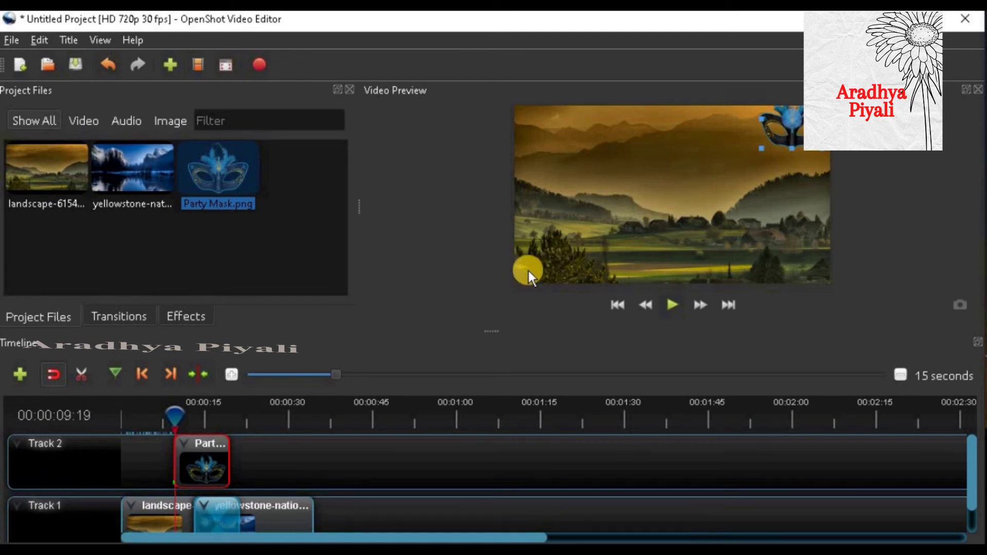
# Enlarge the mask and place it in the lower-left part of the frame at 00:00:19:07, previewing the motion
pyautogui.moveTo(175, 415); pyautogui.dragTo(229, 411)
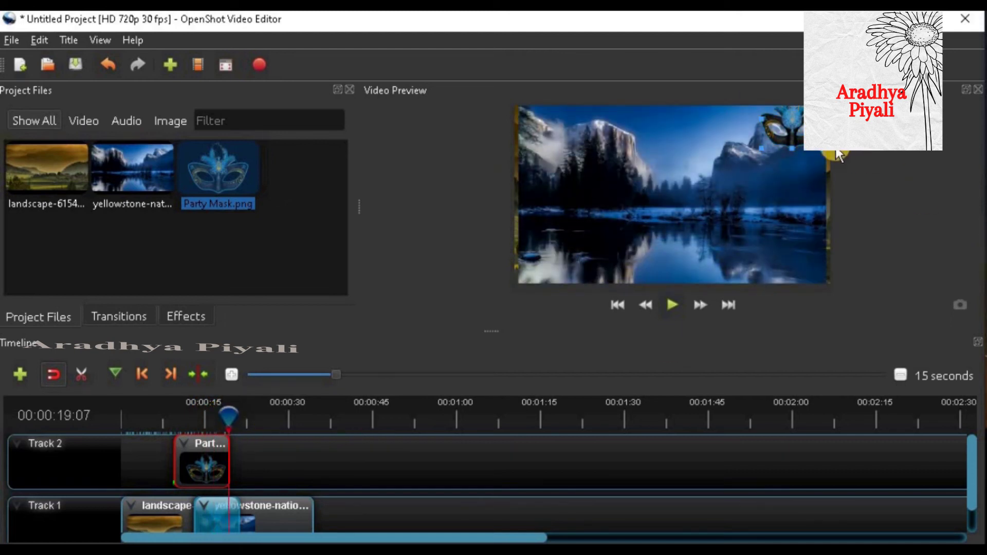
pyautogui.click(794, 130)
pyautogui.moveTo(794, 130); pyautogui.dragTo(540, 265)
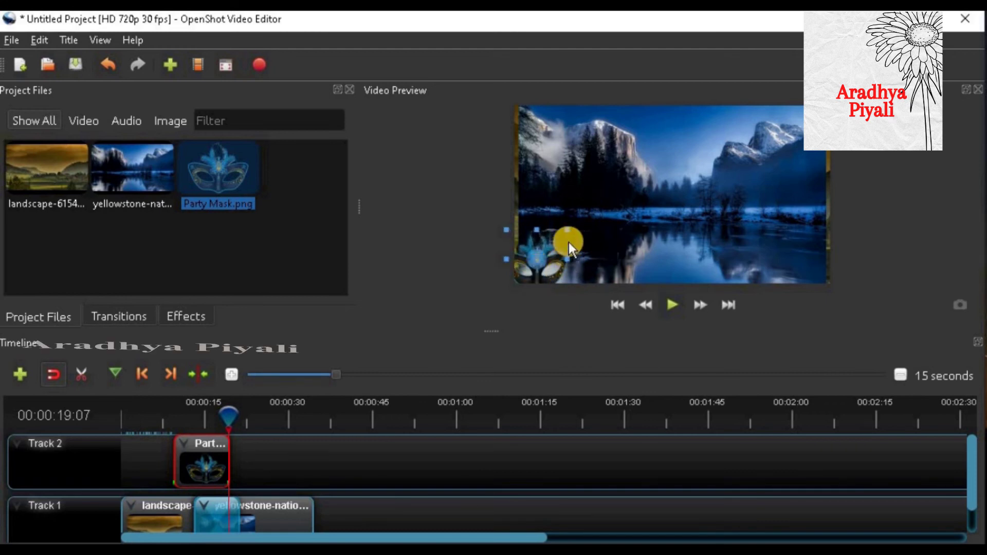
pyautogui.moveTo(569, 230); pyautogui.dragTo(637, 194)
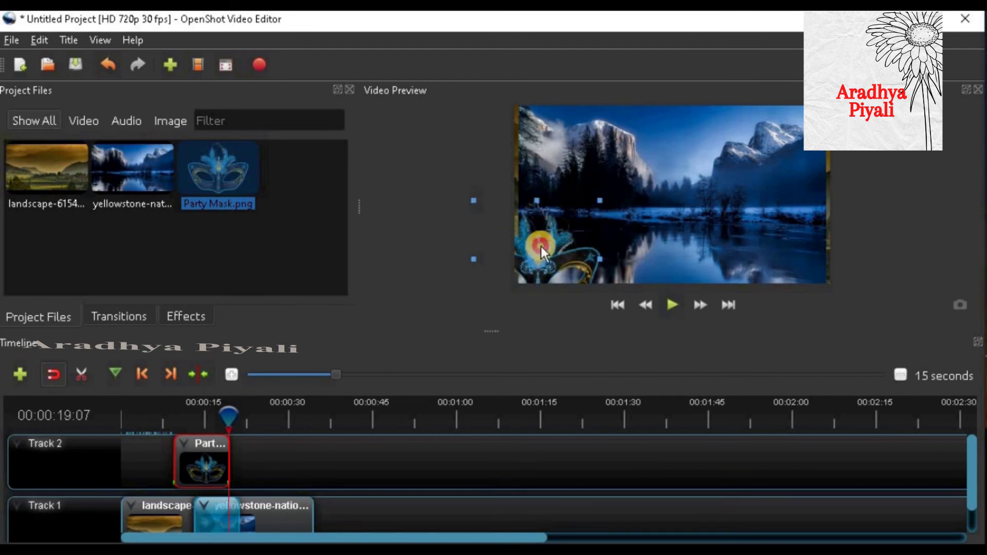
pyautogui.moveTo(539, 265); pyautogui.dragTo(560, 242)
pyautogui.click(673, 305)
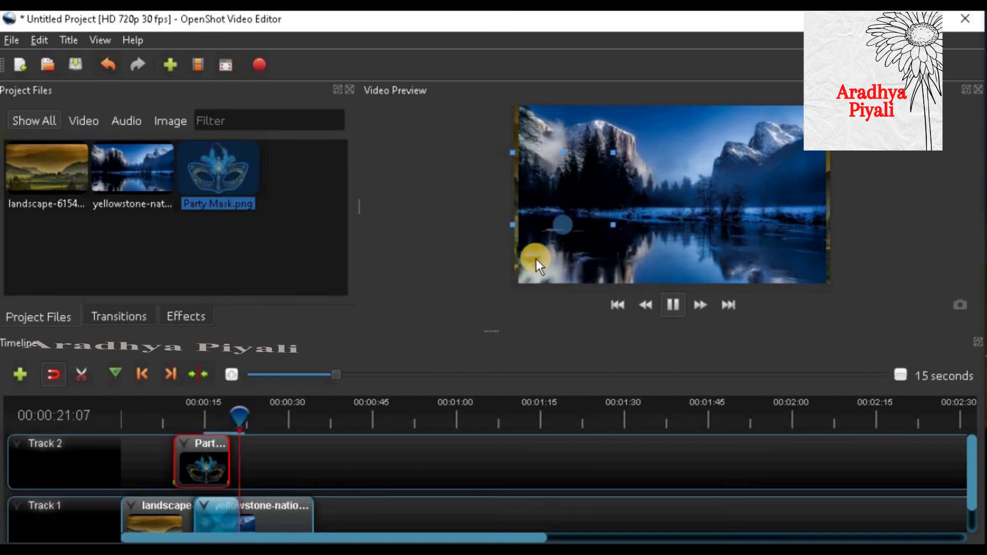
# Replace the mask clip on Track 2 with a fresh copy of Party Mask.png starting at 00:00:11:17
pyautogui.rightClick(199, 467)
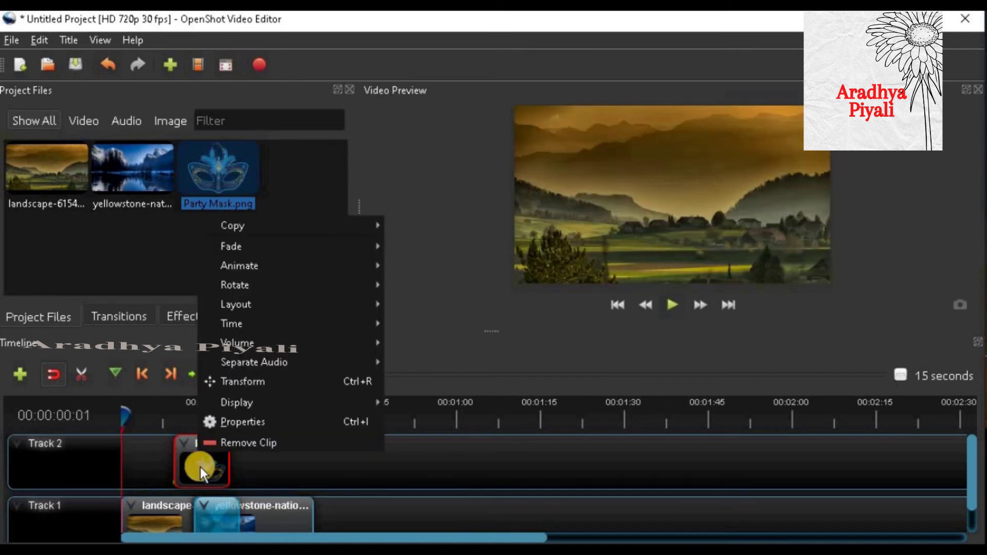
pyautogui.click(217, 442)
pyautogui.moveTo(224, 177); pyautogui.dragTo(174, 463)
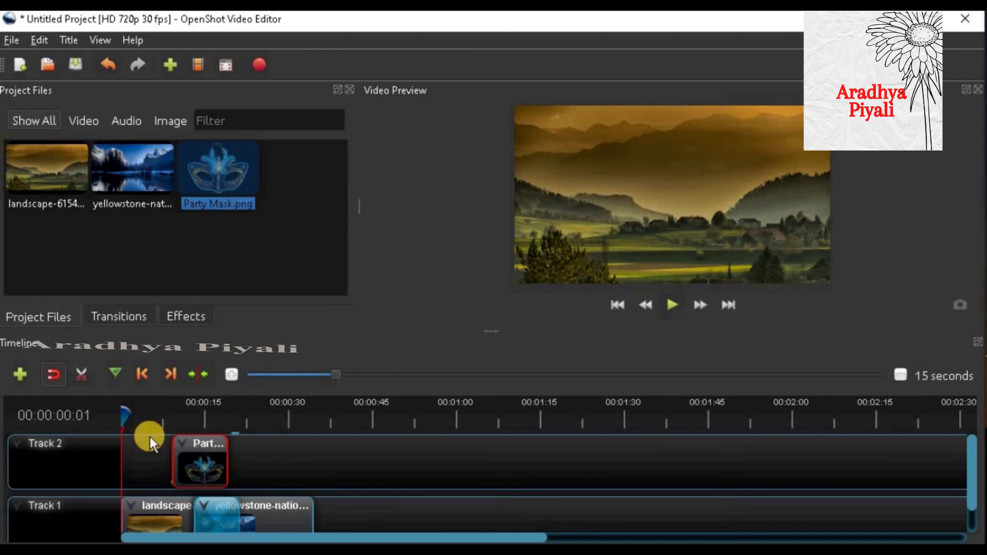
# Transform the new mask clip at 00:00:11:17, shrinking it and moving it to the frame's upper-right corner
pyautogui.rightClick(215, 463)
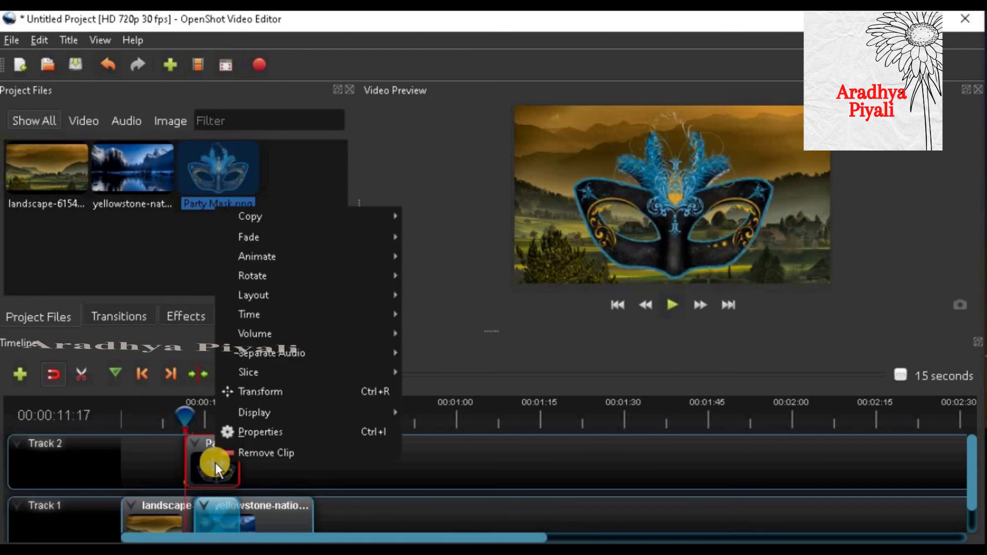
pyautogui.click(264, 391)
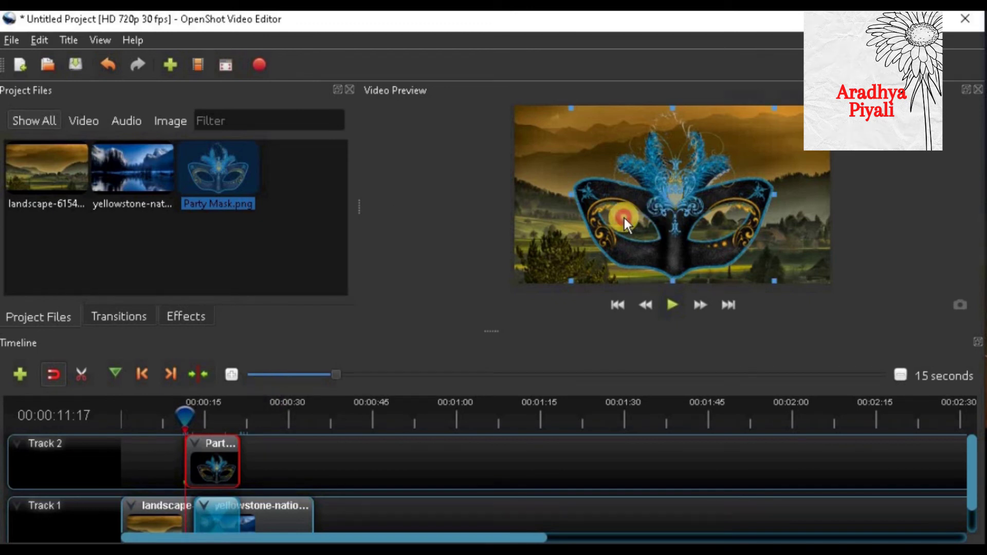
pyautogui.moveTo(773, 106); pyautogui.dragTo(725, 169)
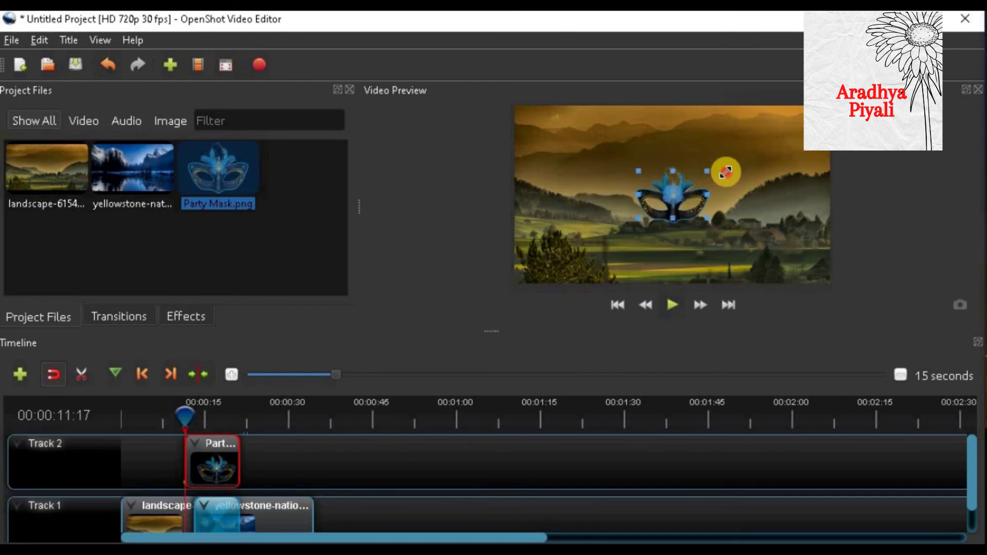
# Position the mask at the frame's left middle at 00:00:14:09 and near its top edge, left of centre, at 00:00:16:03
pyautogui.click(194, 412)
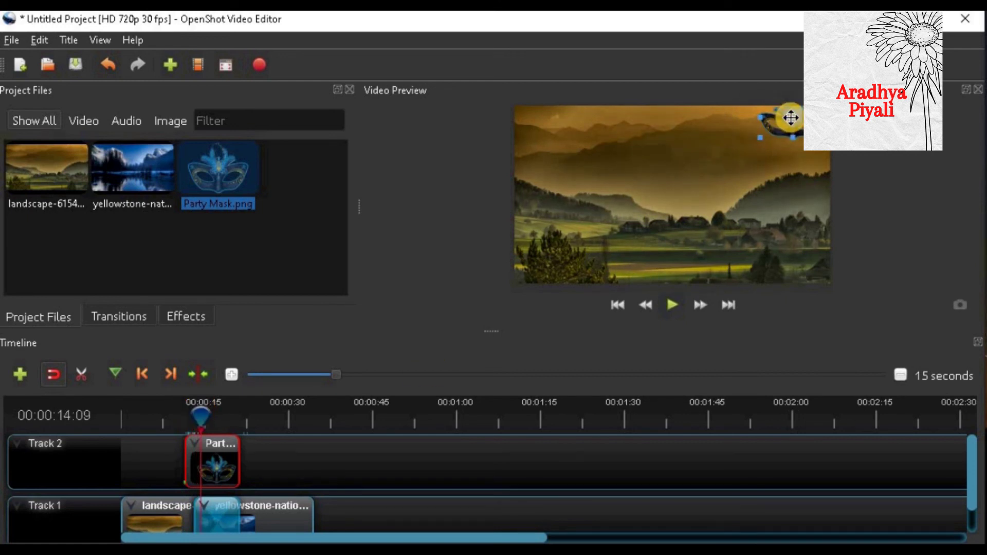
pyautogui.moveTo(791, 118); pyautogui.dragTo(593, 211)
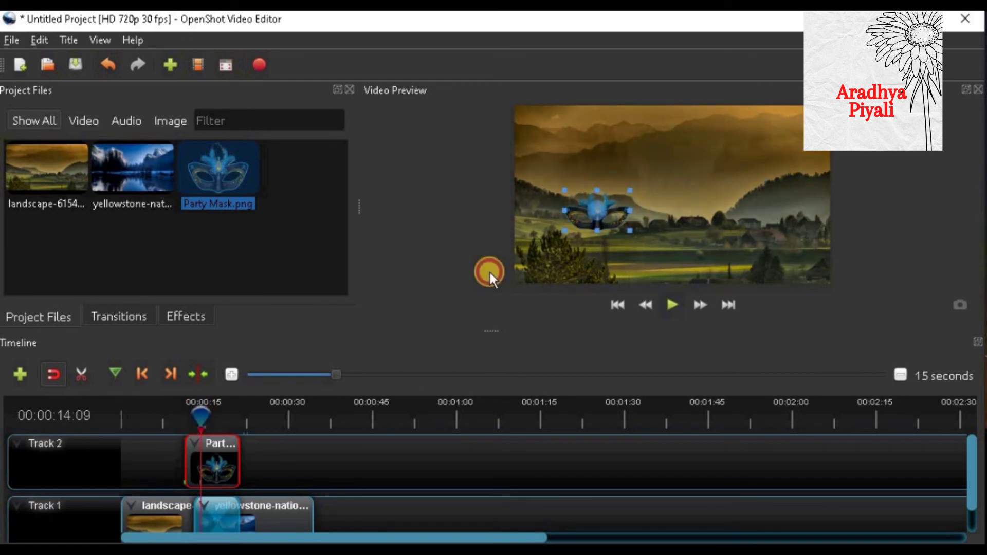
pyautogui.moveTo(208, 414); pyautogui.dragTo(211, 414)
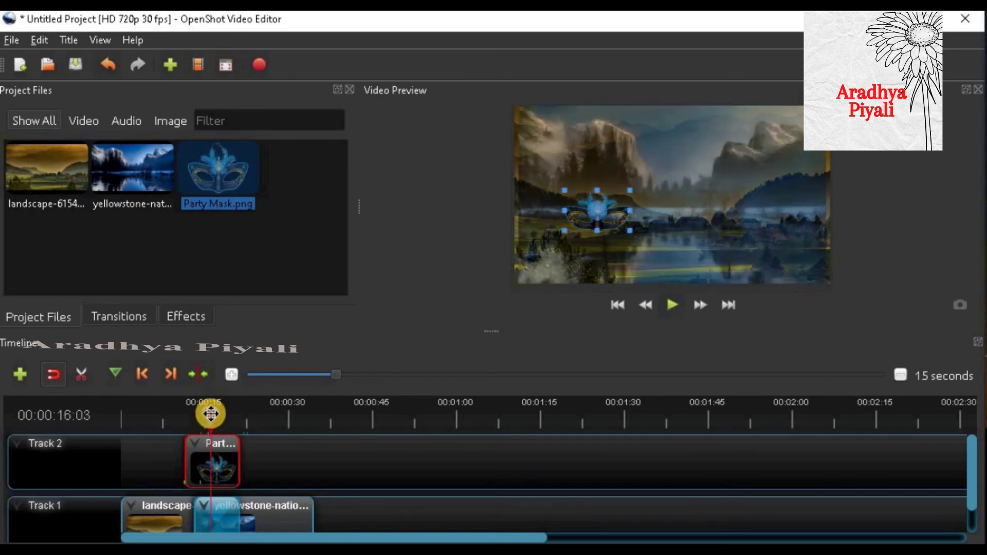
pyautogui.moveTo(588, 213); pyautogui.dragTo(641, 128)
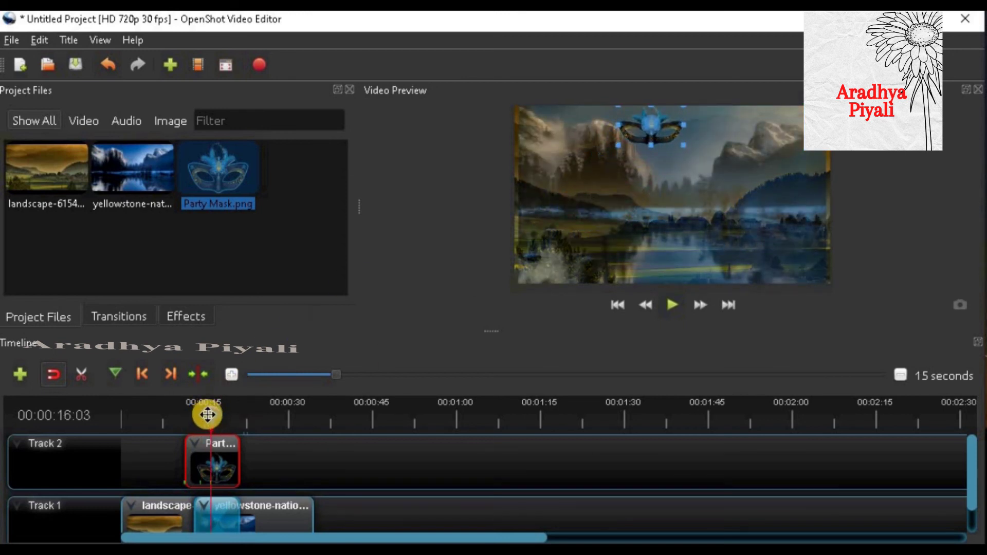
# Position the mask near the frame's upper right edge at 00:00:17:18 and at the bottom centre at 00:00:18:15
pyautogui.moveTo(207, 415); pyautogui.dragTo(219, 415)
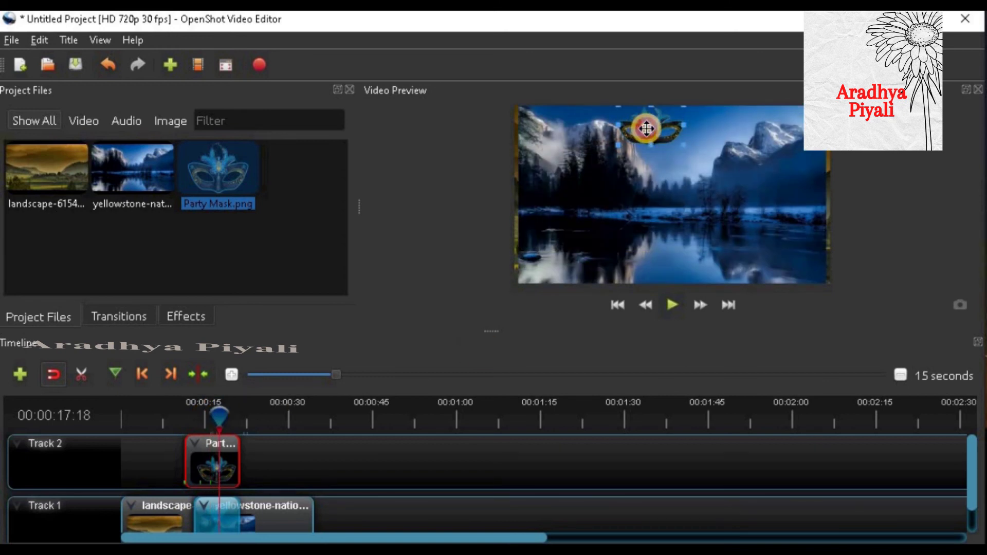
pyautogui.moveTo(647, 129); pyautogui.dragTo(787, 157)
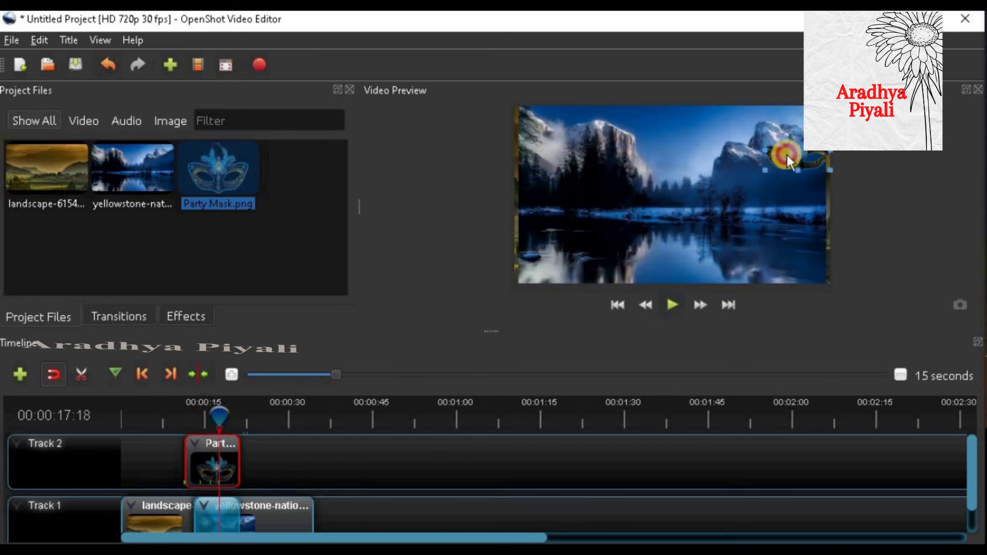
pyautogui.moveTo(214, 416); pyautogui.dragTo(224, 407)
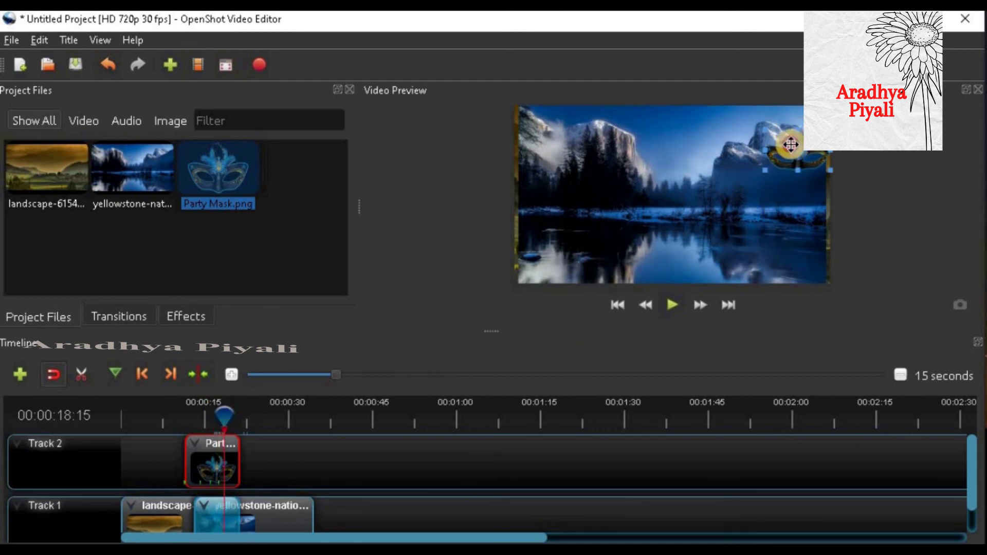
pyautogui.moveTo(791, 145); pyautogui.dragTo(687, 260)
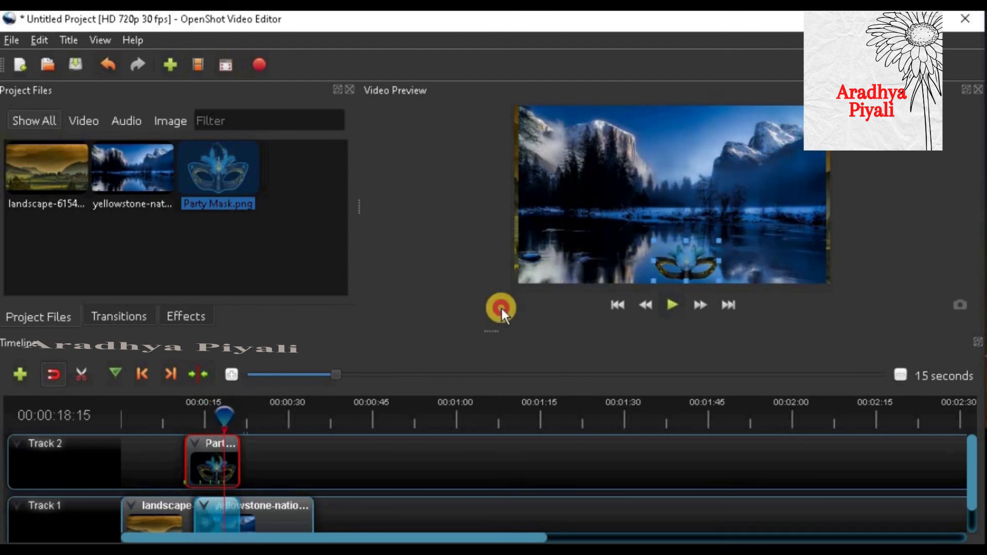
# Position the mask in the frame's lower left at 00:00:19:16 and play the clip from its start to preview the motion
pyautogui.moveTo(224, 414); pyautogui.dragTo(230, 414)
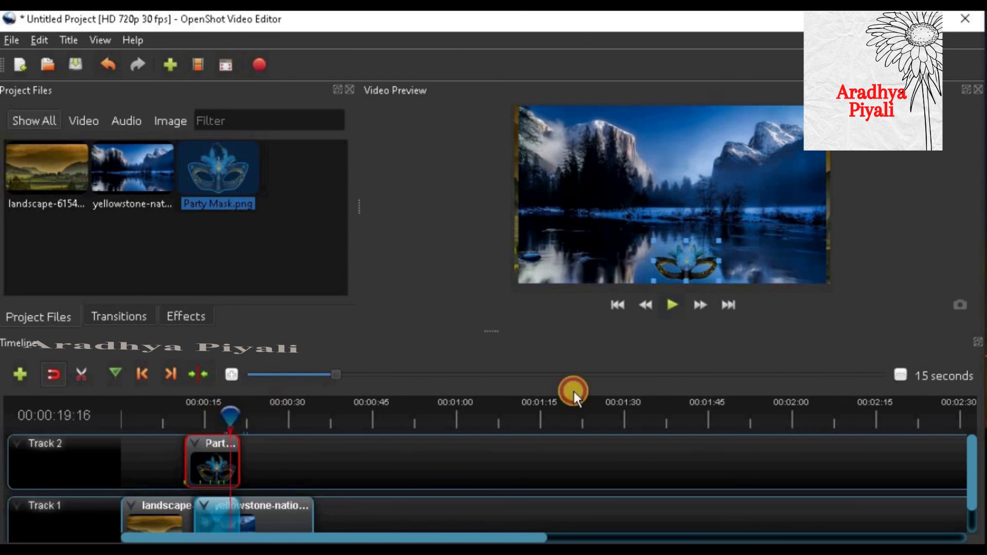
pyautogui.moveTo(669, 257); pyautogui.dragTo(542, 226)
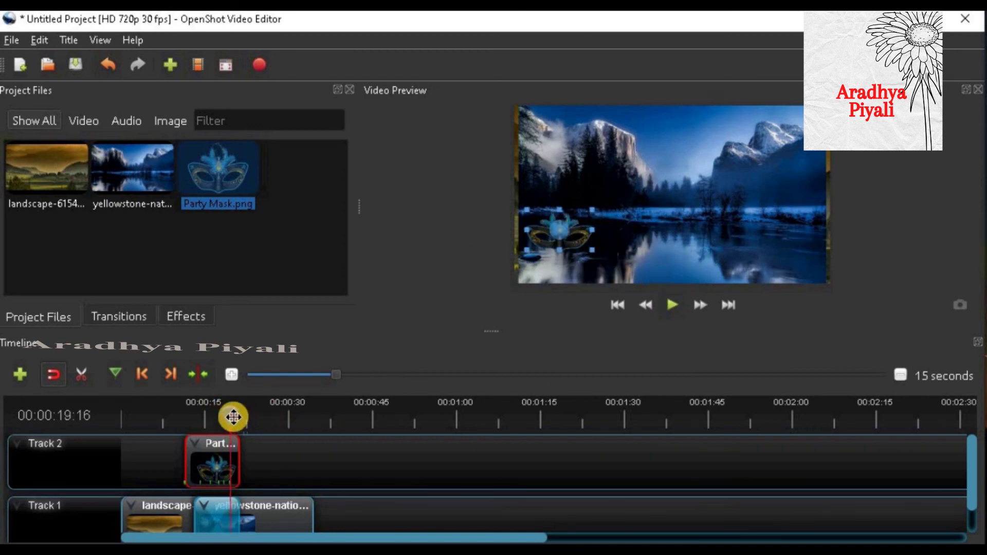
pyautogui.moveTo(137, 415); pyautogui.dragTo(184, 410)
pyautogui.click(670, 303)
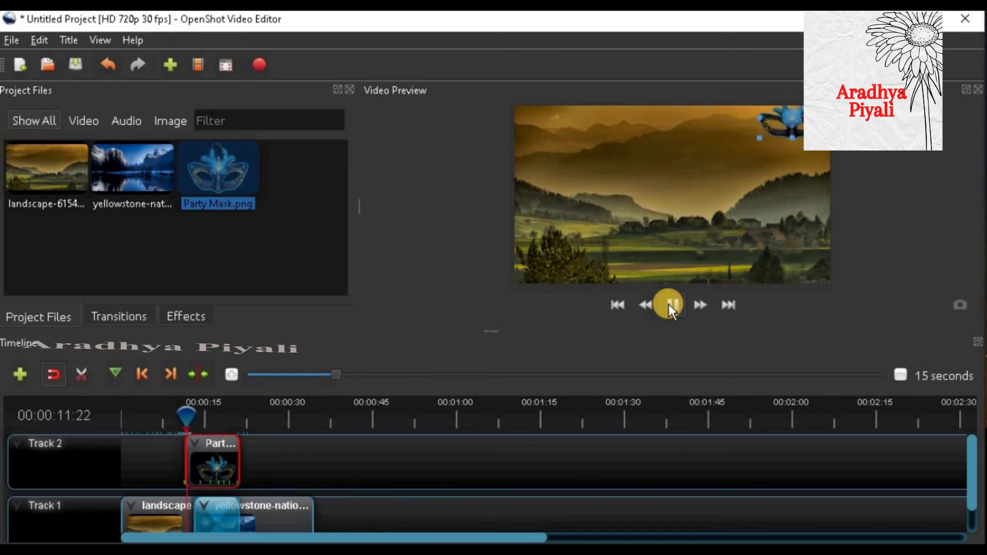